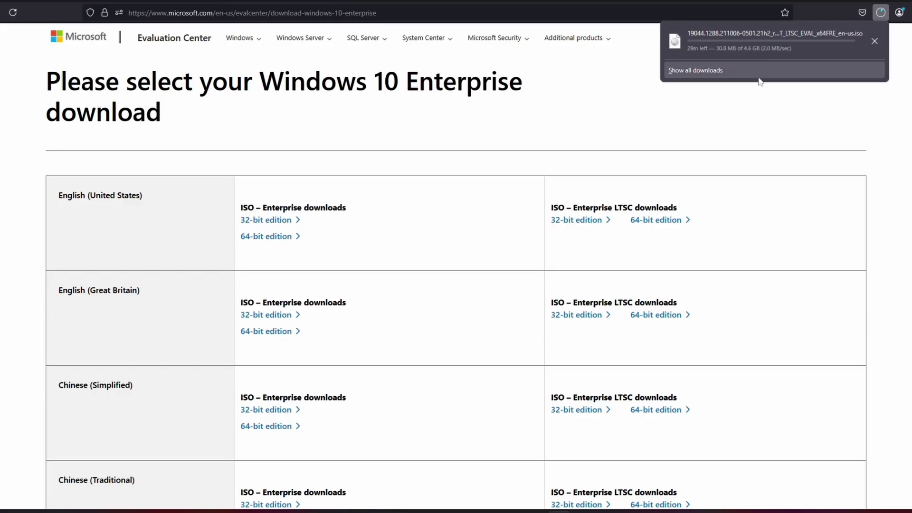
Download the portable Windows x64 release rufus-4.7p.exe from the Rufus website.
key(Escape)
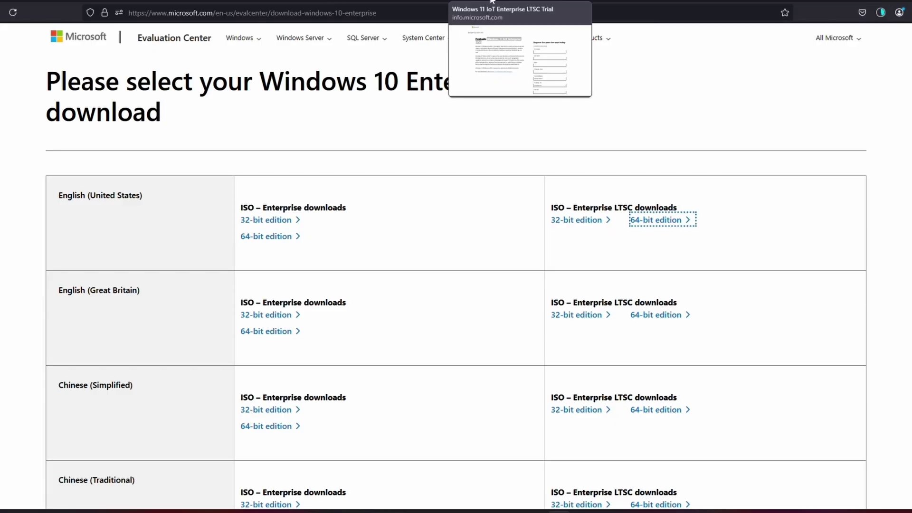
click(880, 12)
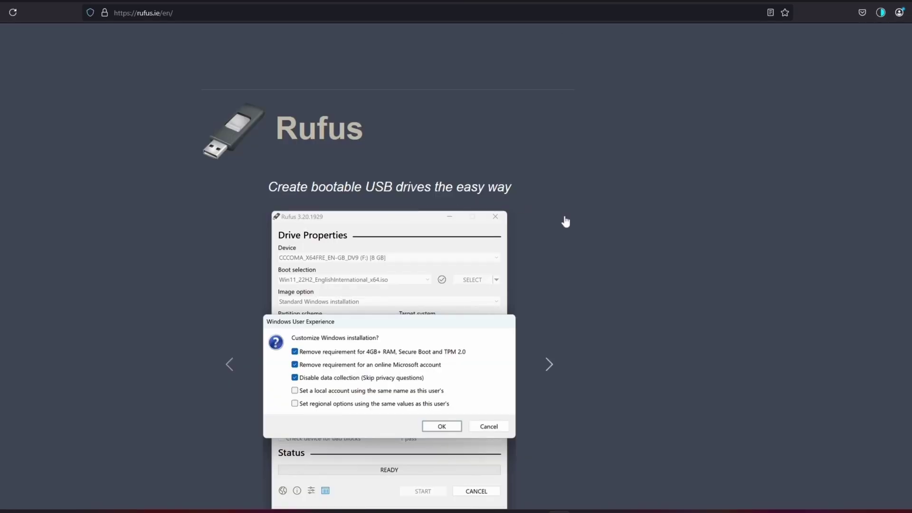
scroll(513, 159, down, 2)
scroll(565, 223, down, 6)
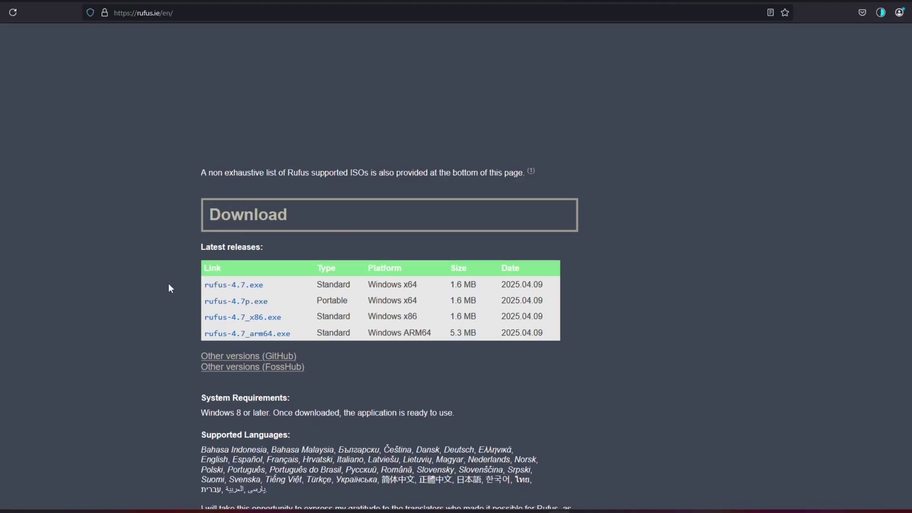
scroll(522, 214, up, 3)
scroll(489, 246, down, 3)
scroll(498, 266, up, 5)
scroll(287, 254, down, 5)
click(245, 301)
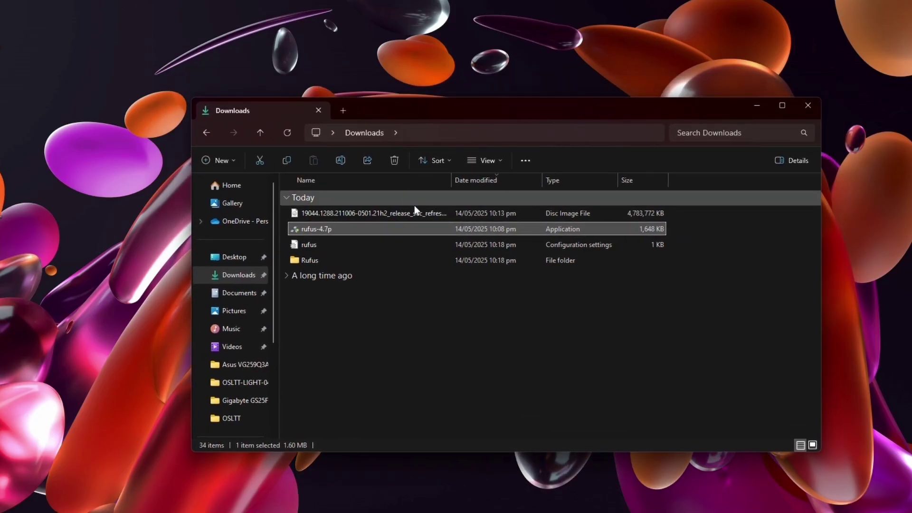
Run rufus-4.7p from the Downloads folder, allow it to make changes to the device, and minimise the folder window.
click(381, 212)
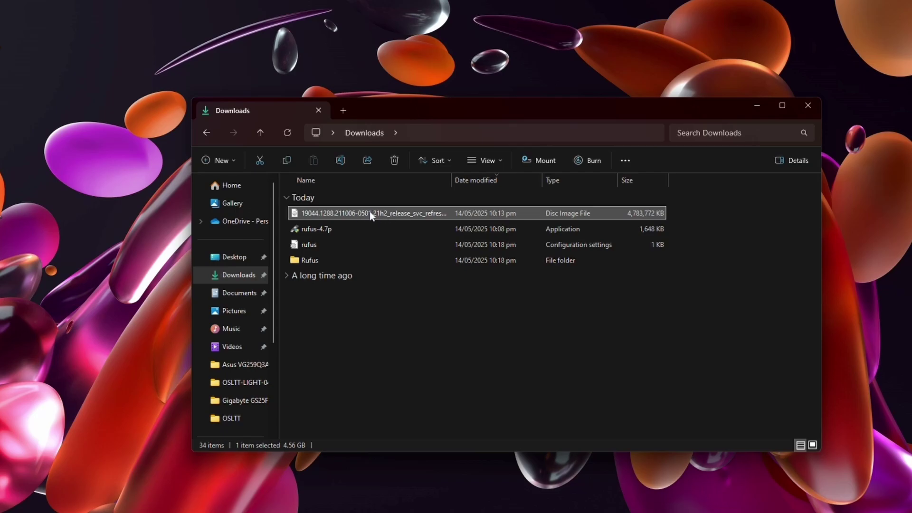
click(350, 227)
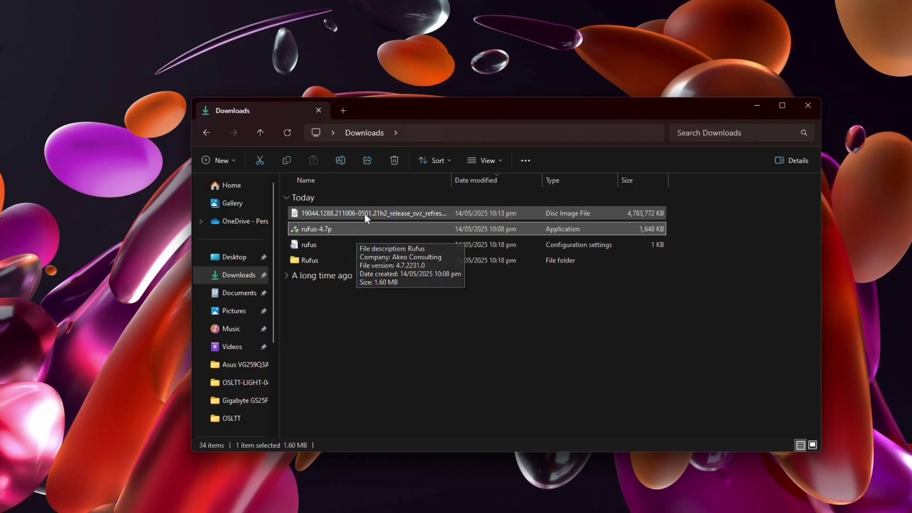
double_click(367, 228)
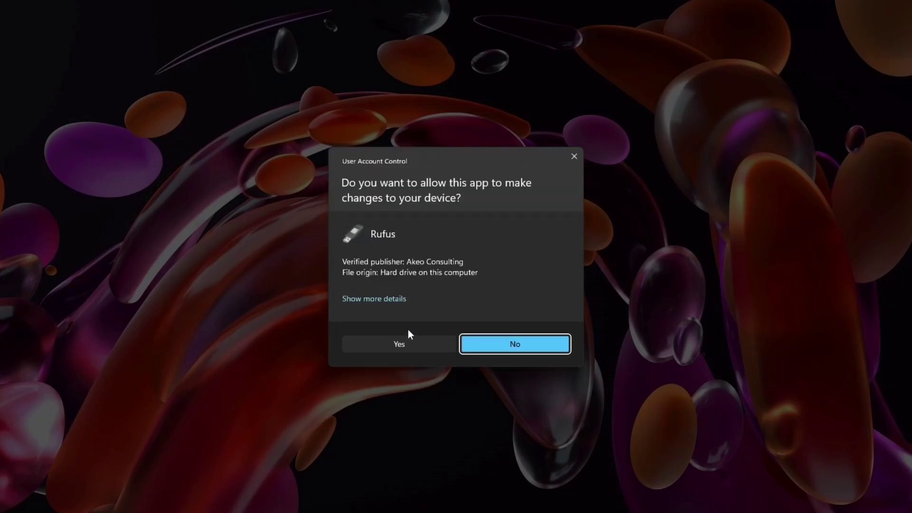
click(399, 342)
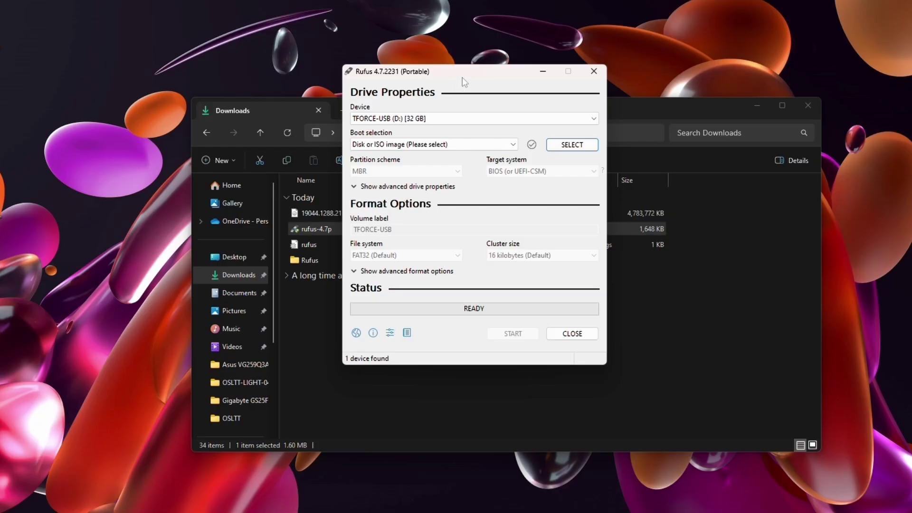
drag(465, 78, 515, 90)
click(757, 106)
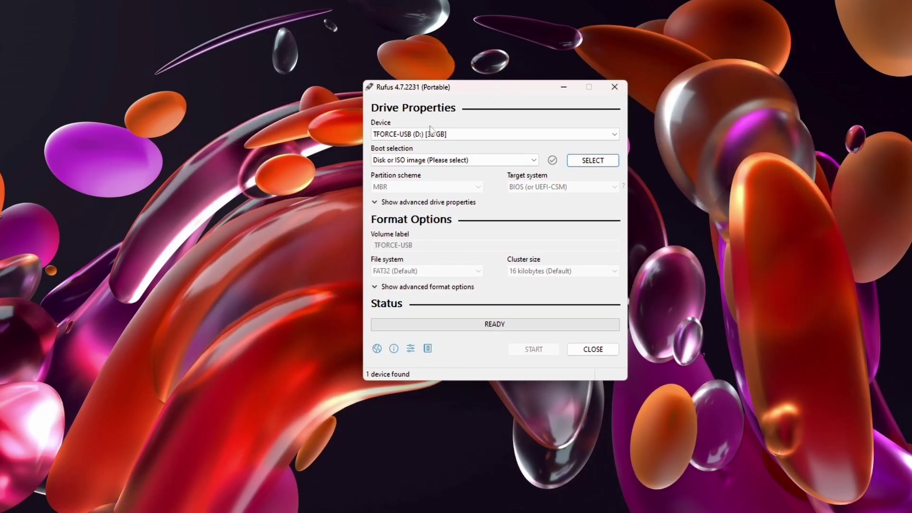
Check the available USB target devices and the advanced format options in Rufus.
click(504, 135)
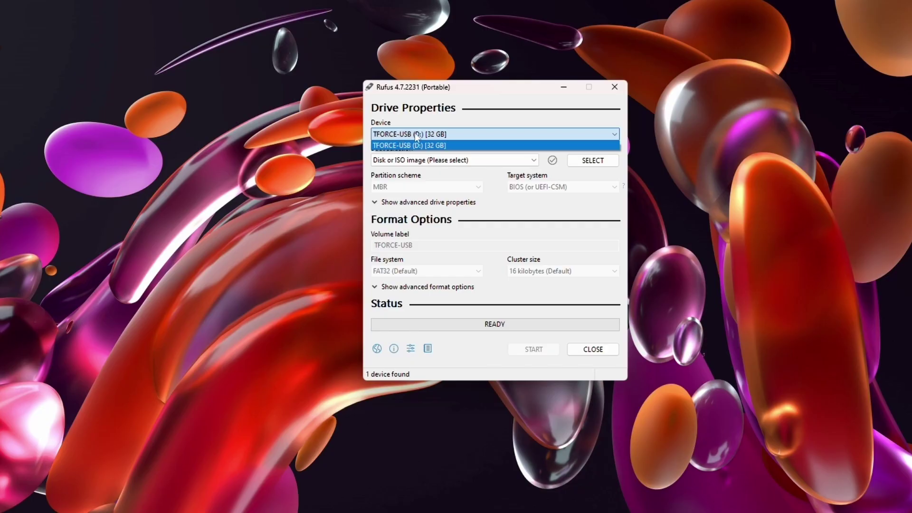
click(458, 135)
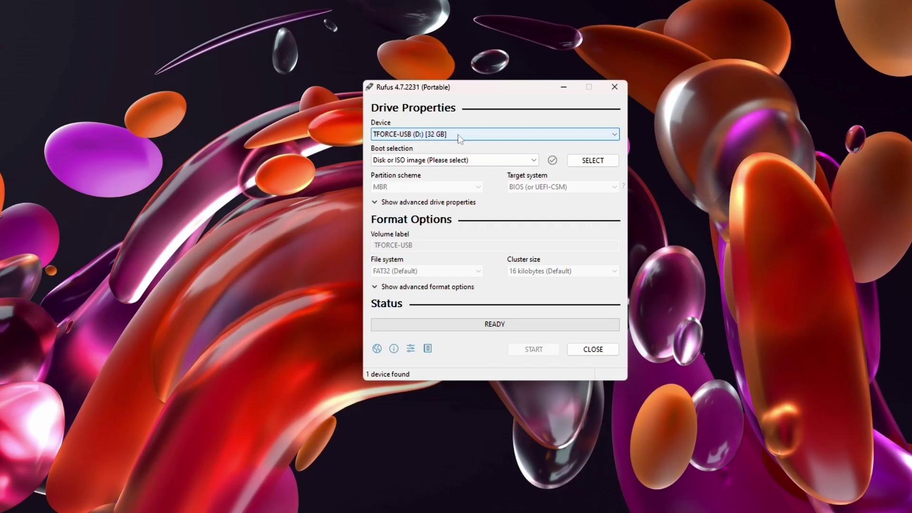
click(428, 287)
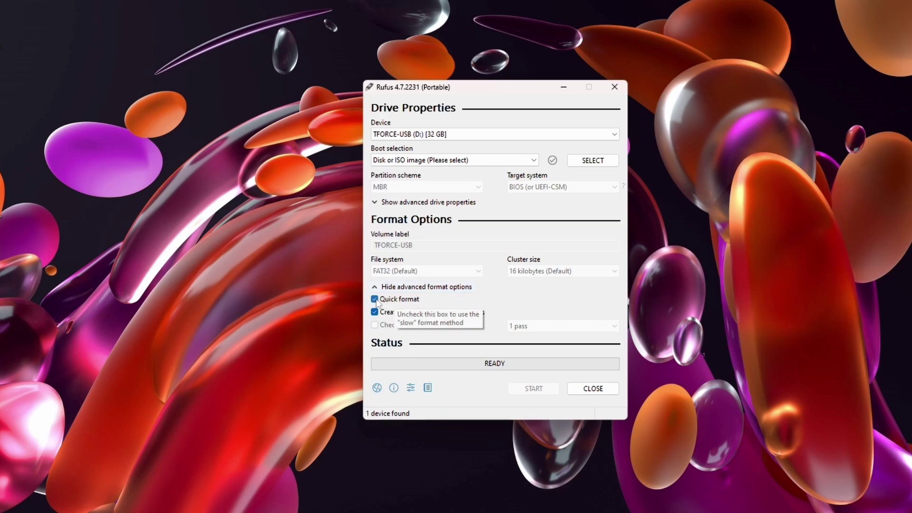
click(390, 288)
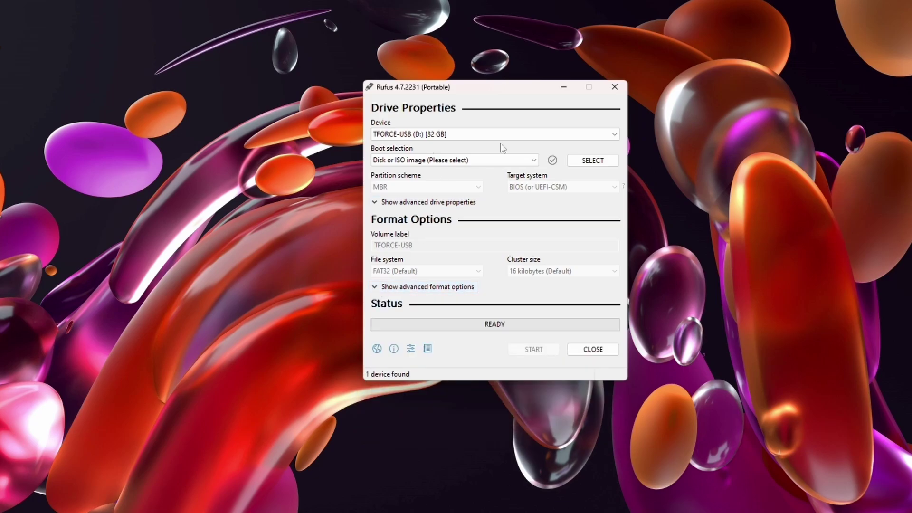
Load the downloaded 19044.1288 Windows 10 Enterprise LTSC x64 disc image as the boot selection.
click(583, 161)
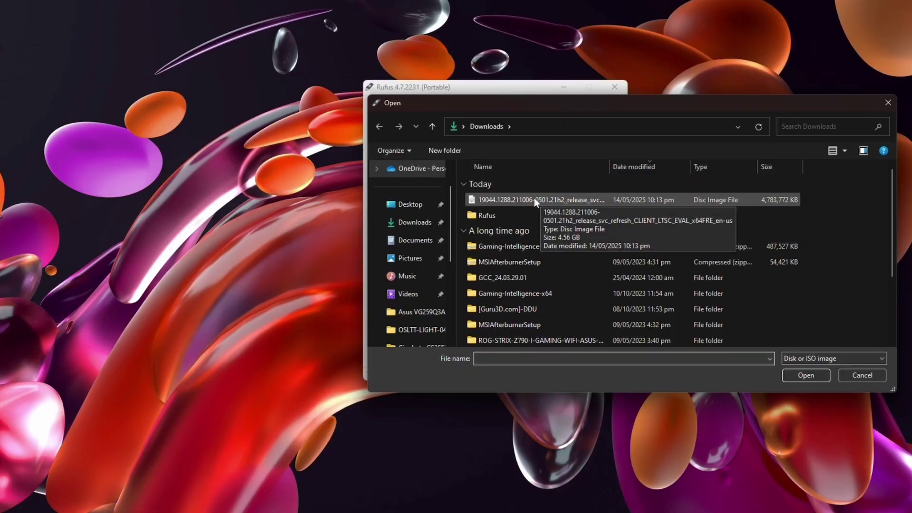
click(517, 199)
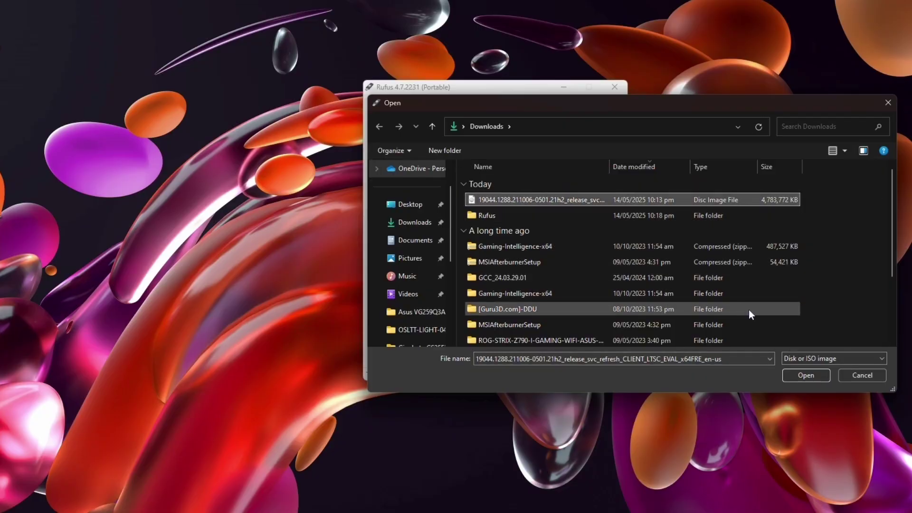
click(806, 375)
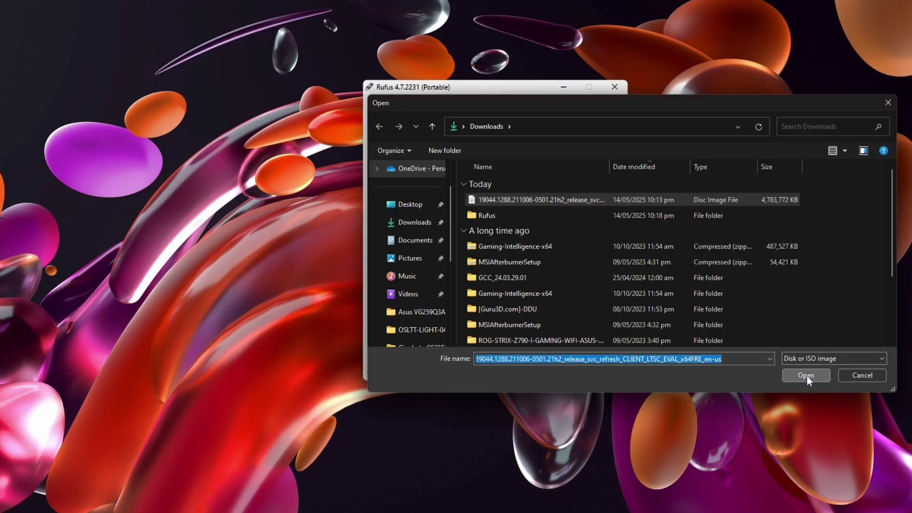
drag(495, 86, 493, 88)
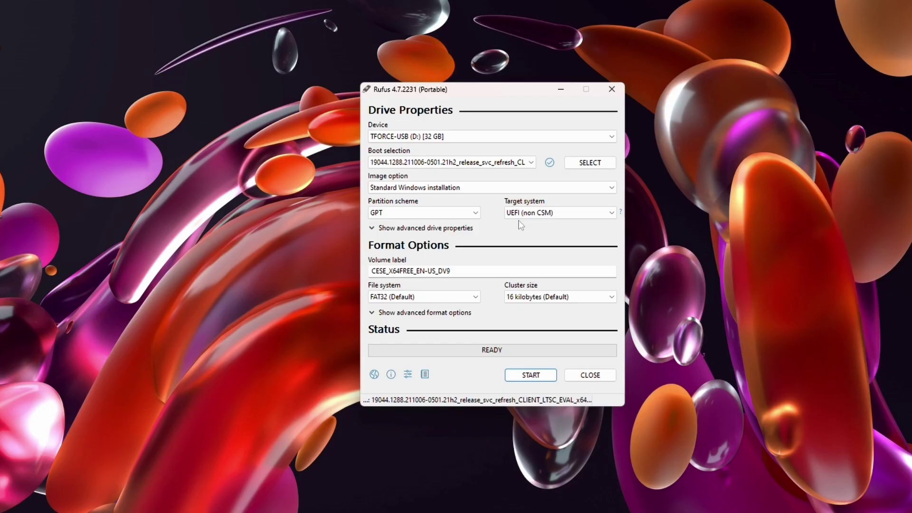
Choose GPT as the partition scheme for the USB drive.
click(418, 213)
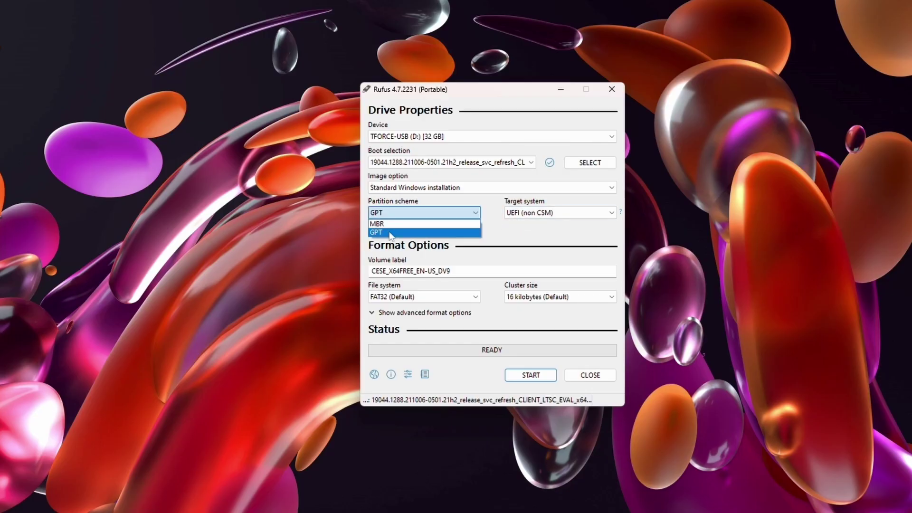
click(436, 234)
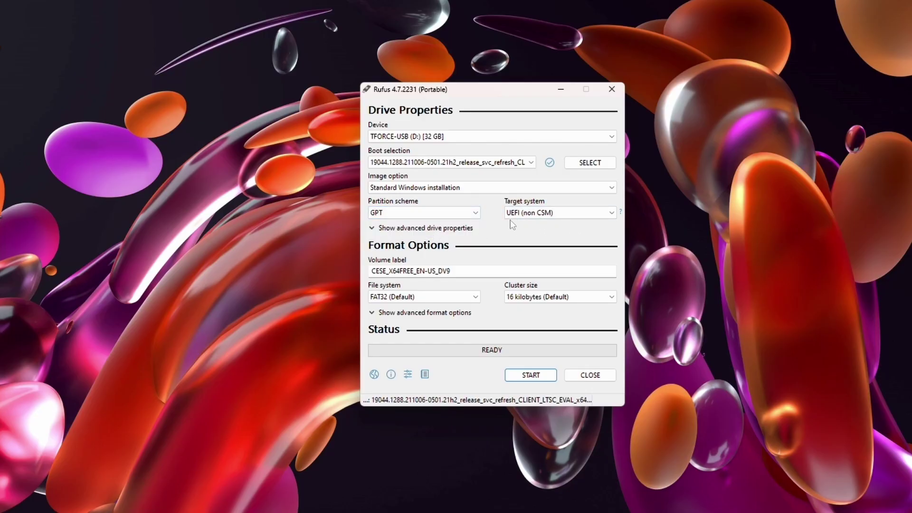
click(394, 213)
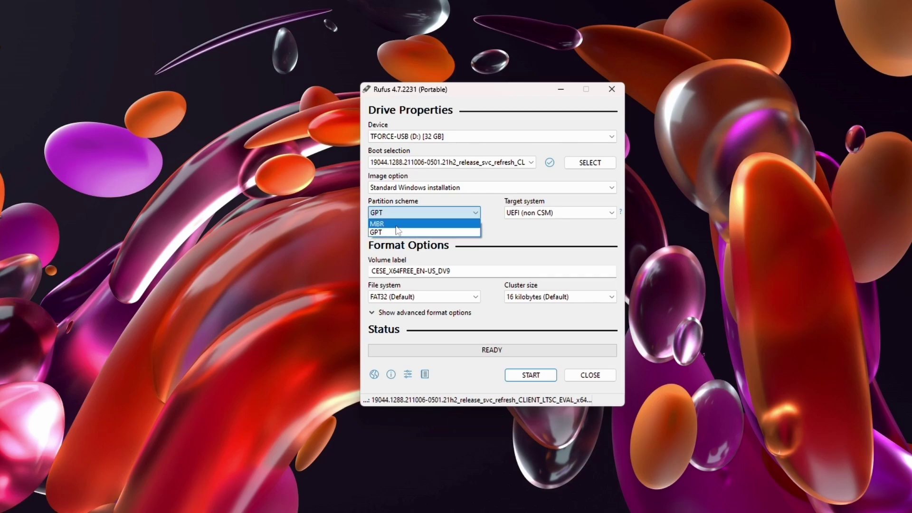
click(394, 231)
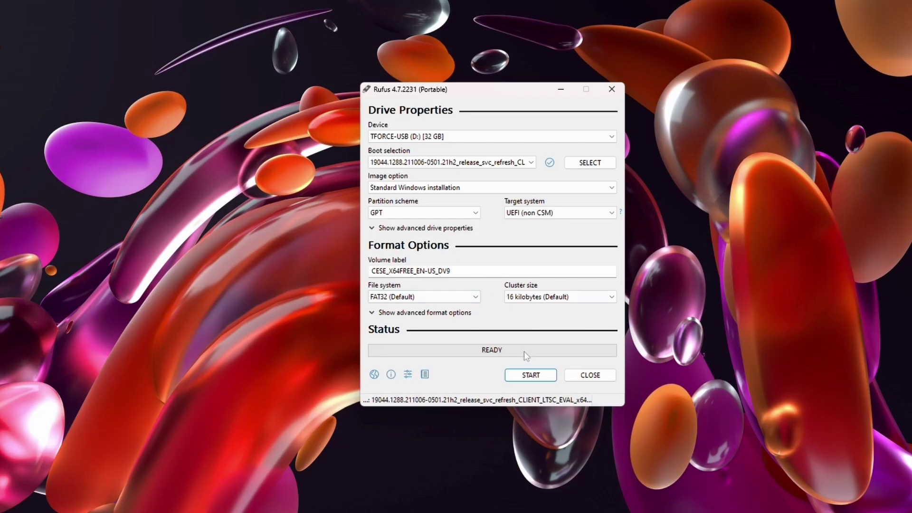
Start writing the USB drive without any Windows installation customizations and accept erasing all its data.
click(530, 374)
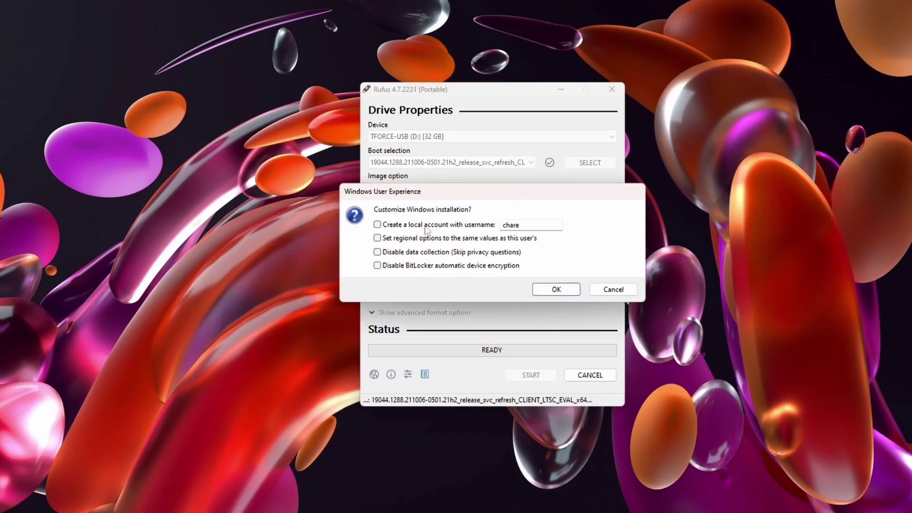
click(553, 289)
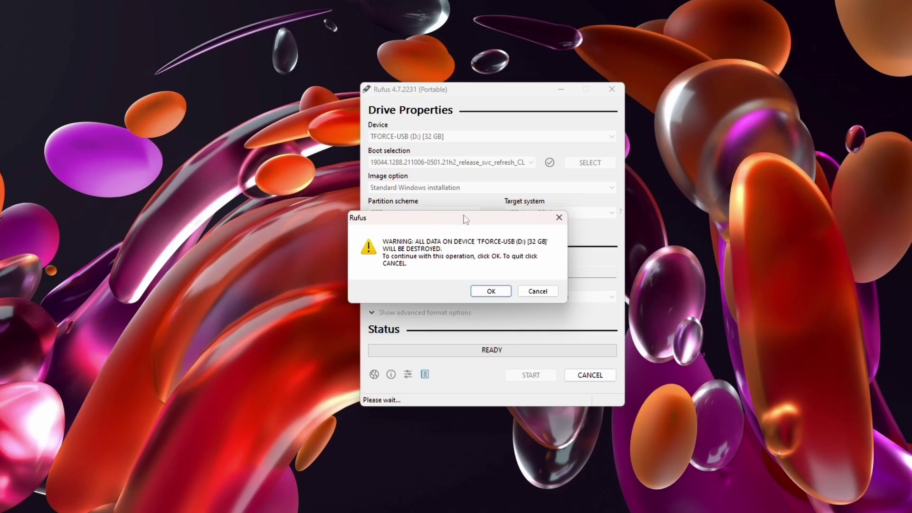
drag(465, 217, 508, 194)
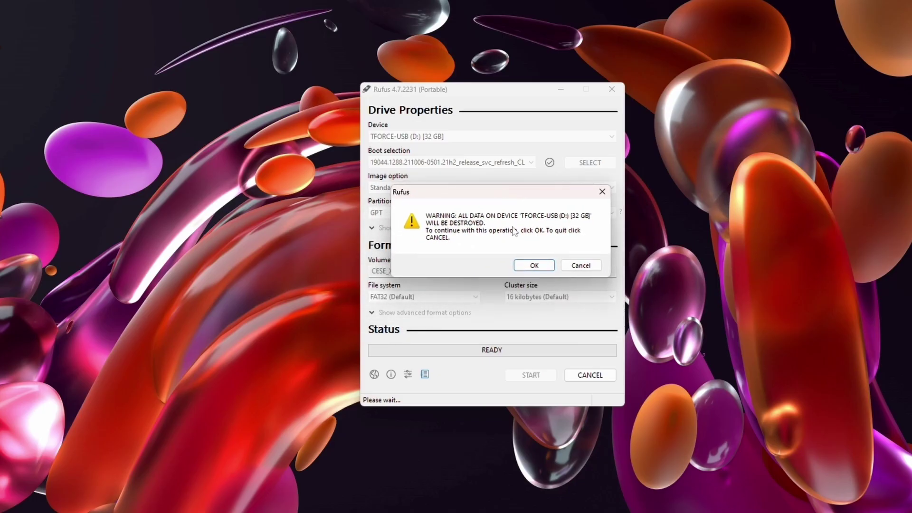
click(533, 266)
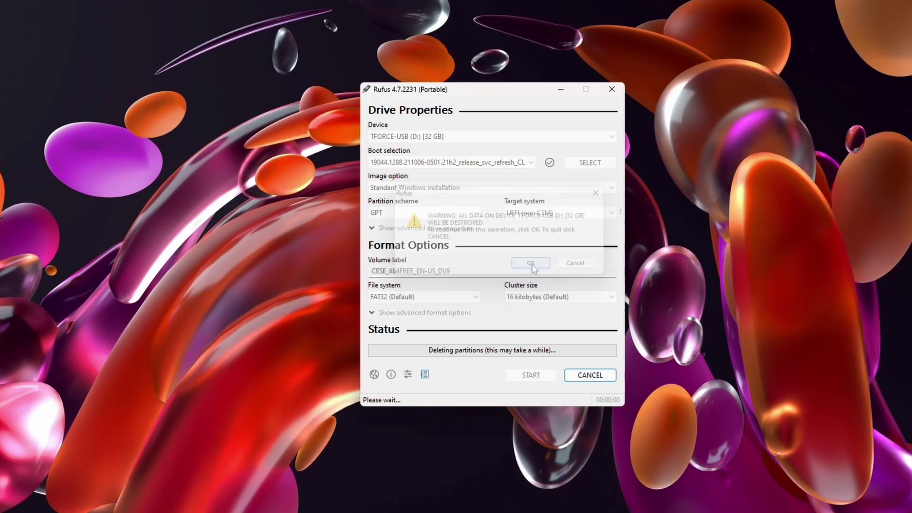
Reposition the Rufus window and close Rufus once the drive is ready.
drag(506, 90, 501, 68)
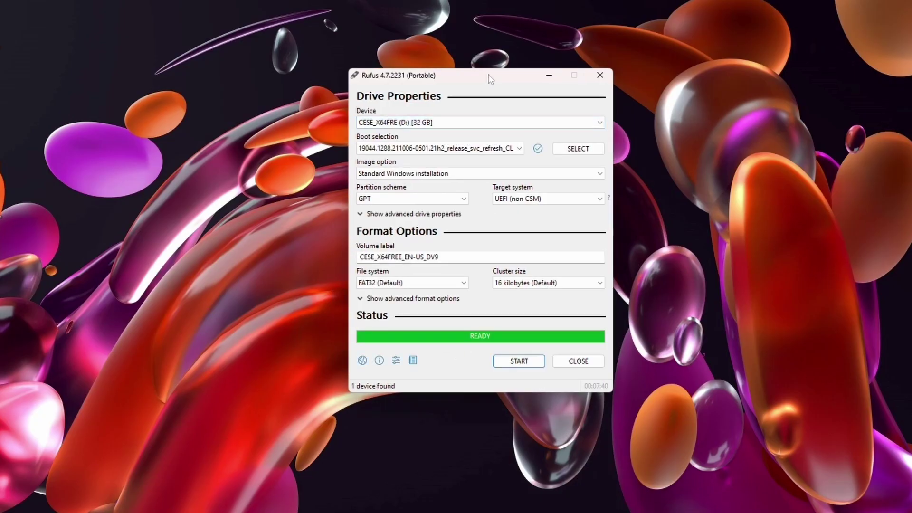
mouse_move(499, 84)
mouse_down()
mouse_move(489, 95)
mouse_move(503, 85)
mouse_up()
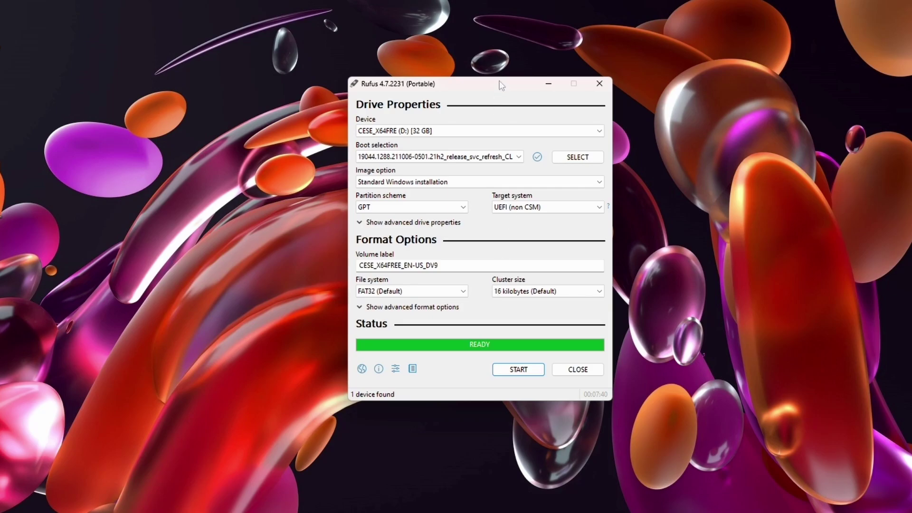
click(584, 371)
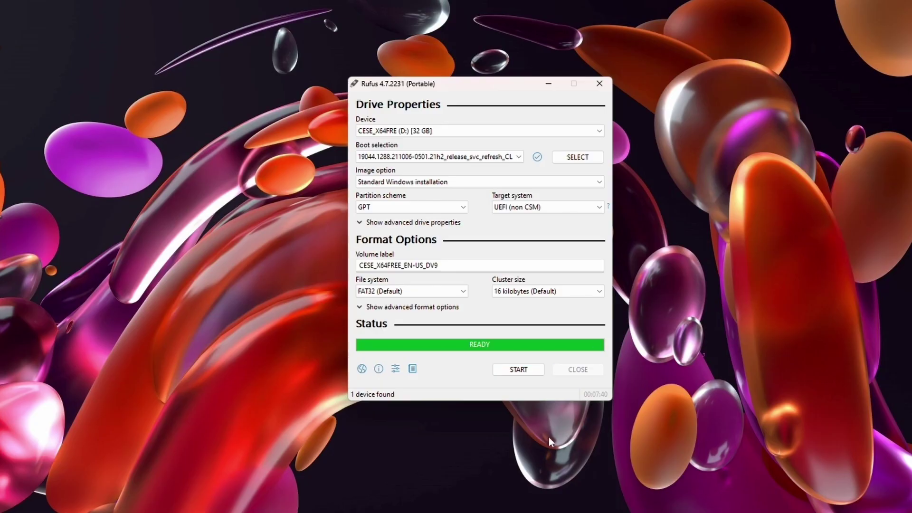
Switch to File Explorer and open the CESE_X64FRE (D:) drive from This PC to inspect its installation files.
key(alt+Tab)
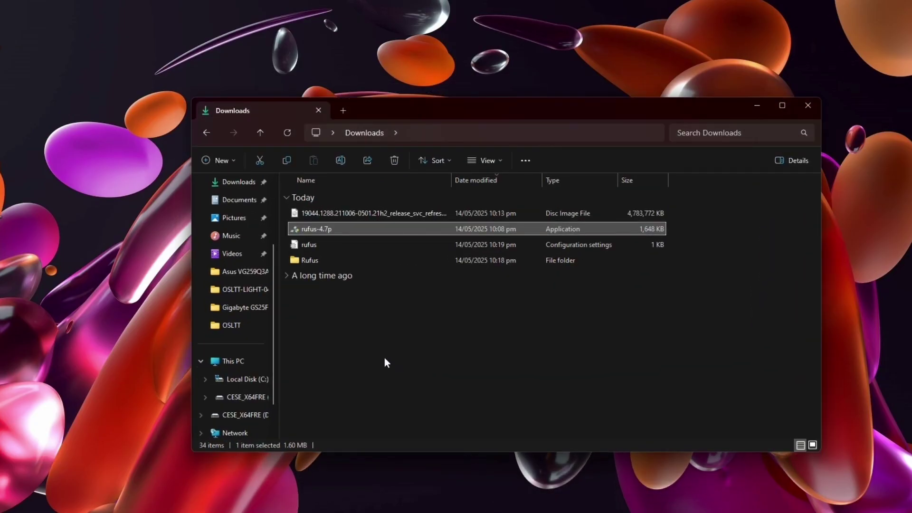
click(233, 361)
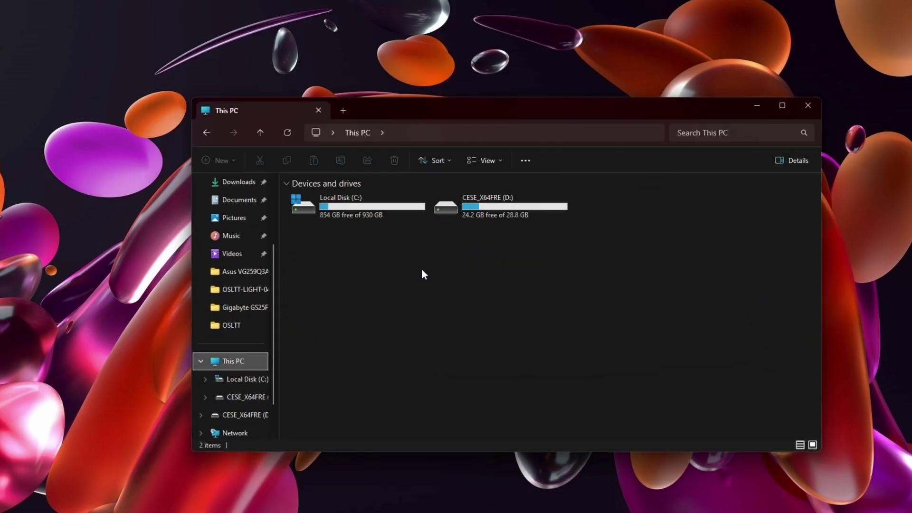
double_click(475, 207)
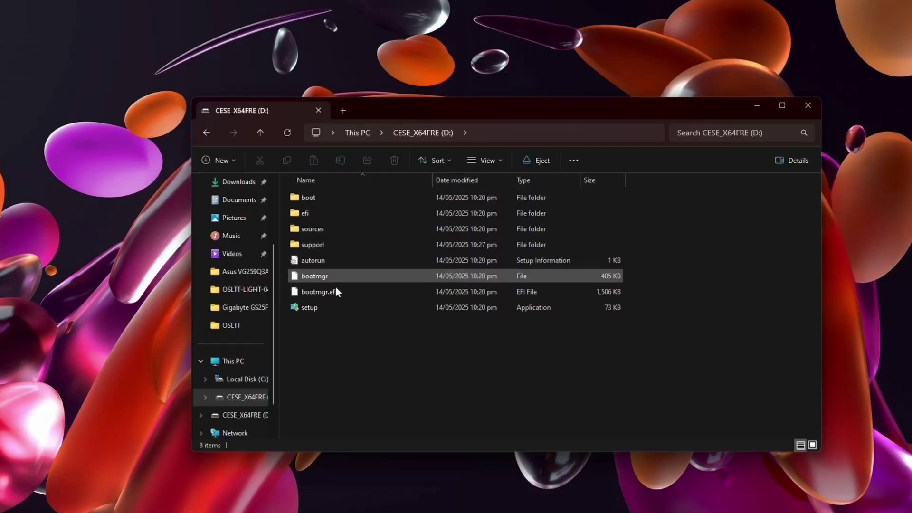
drag(403, 347, 363, 202)
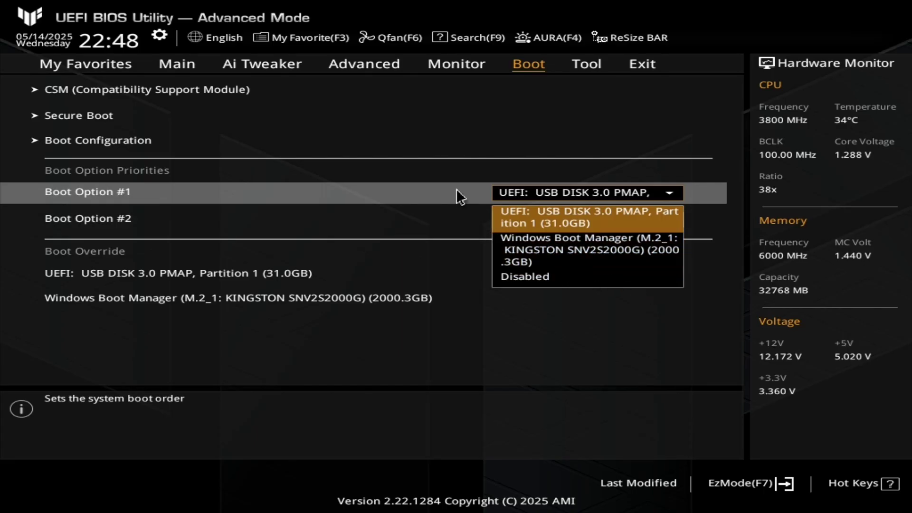
In the UEFI BIOS, set Boot Option #1 to UEFI: USB DISK 3.0 PMAP, Partition 1 (31.0GB).
click(473, 167)
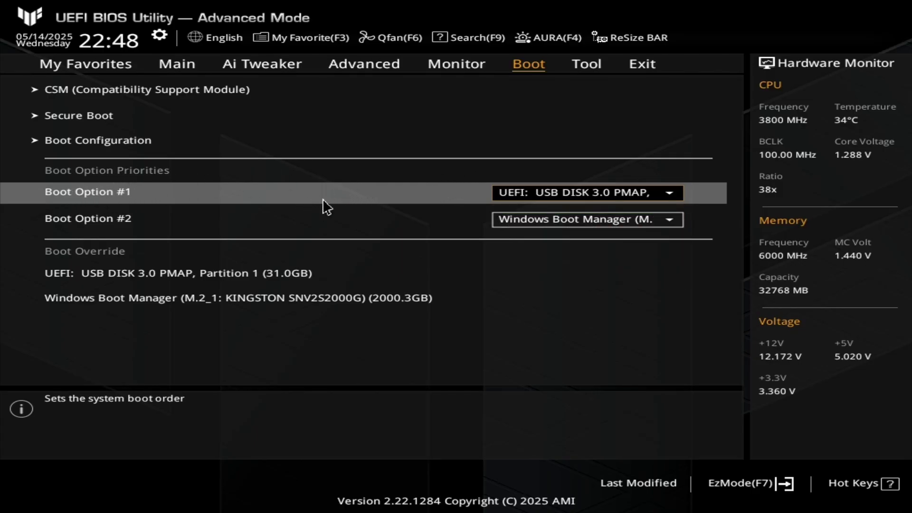
click(602, 195)
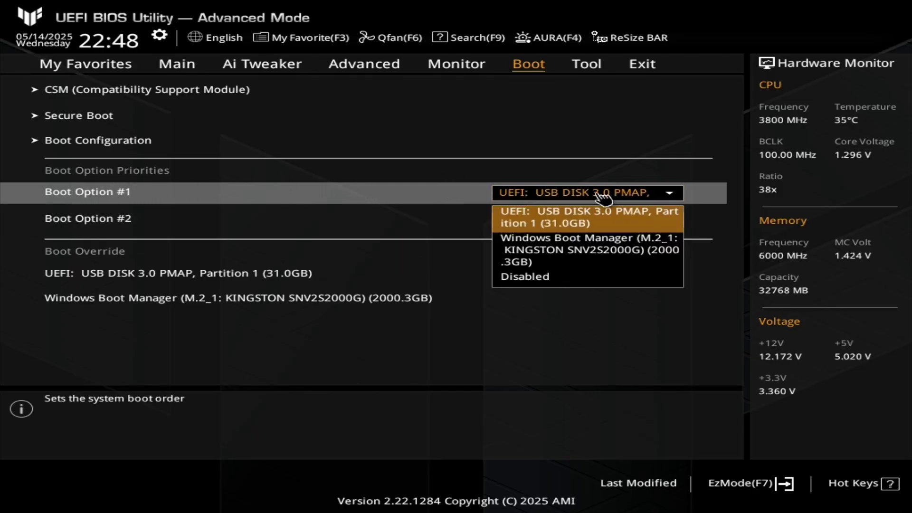
click(590, 224)
Save the BIOS changes and reset the PC, and start the Windows installation with English (United States) and the US keyboard.
click(641, 66)
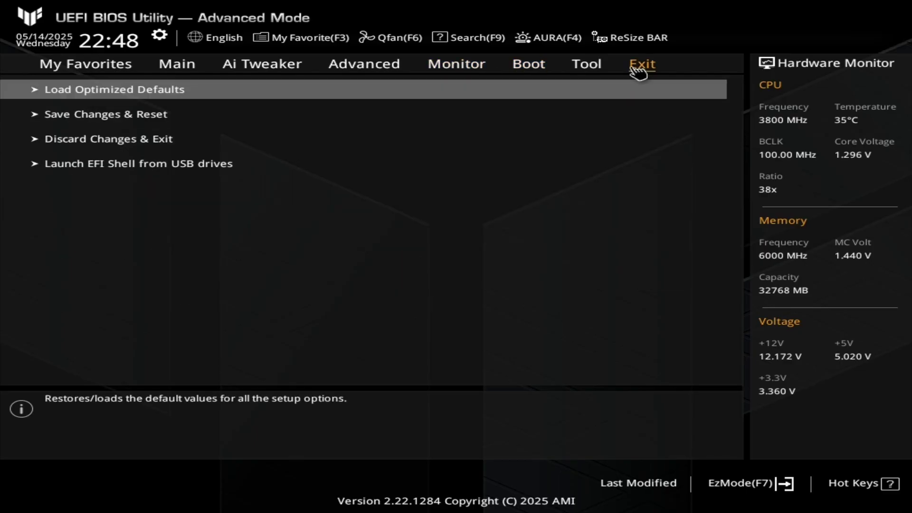
click(156, 114)
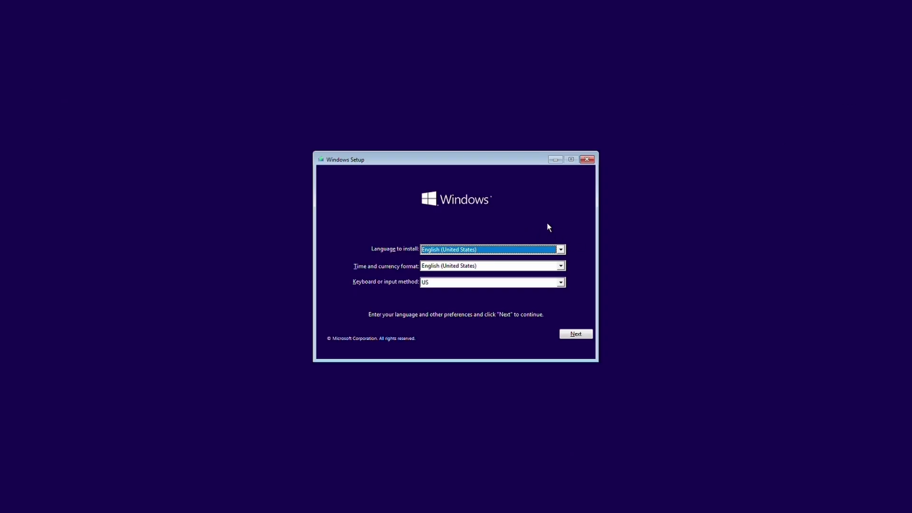
click(575, 333)
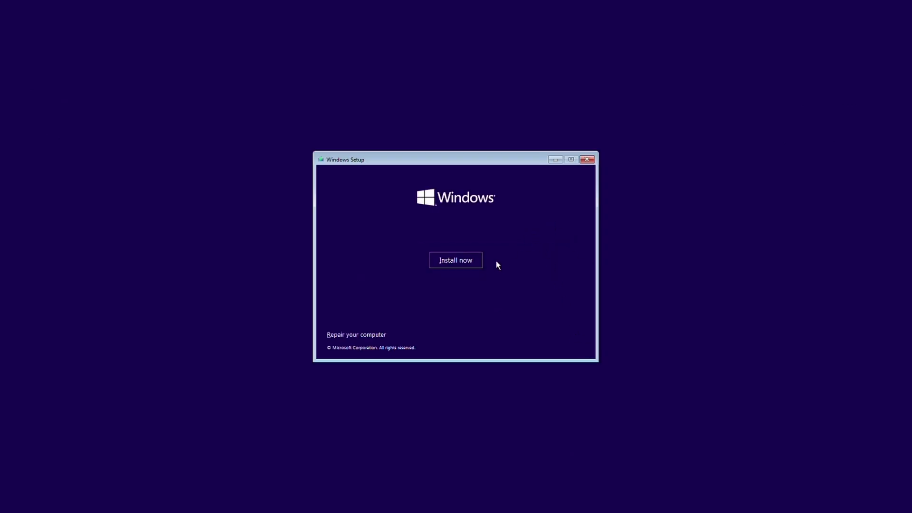
click(468, 260)
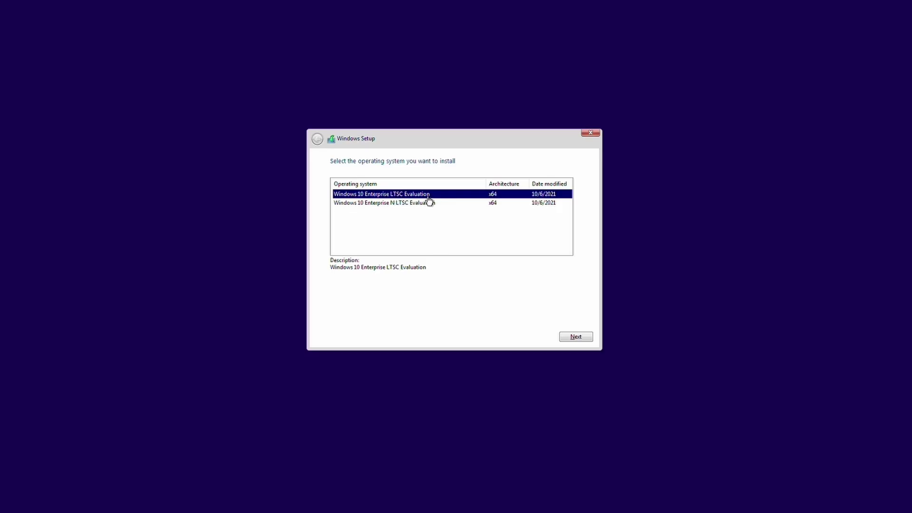
Select Windows 10 Enterprise LTSC Evaluation as the operating system to install and accept the license terms.
click(423, 202)
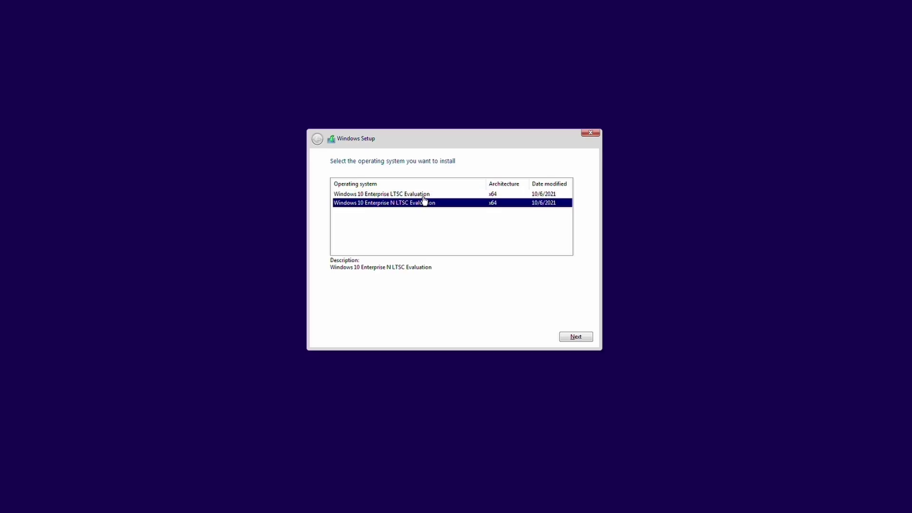
click(426, 196)
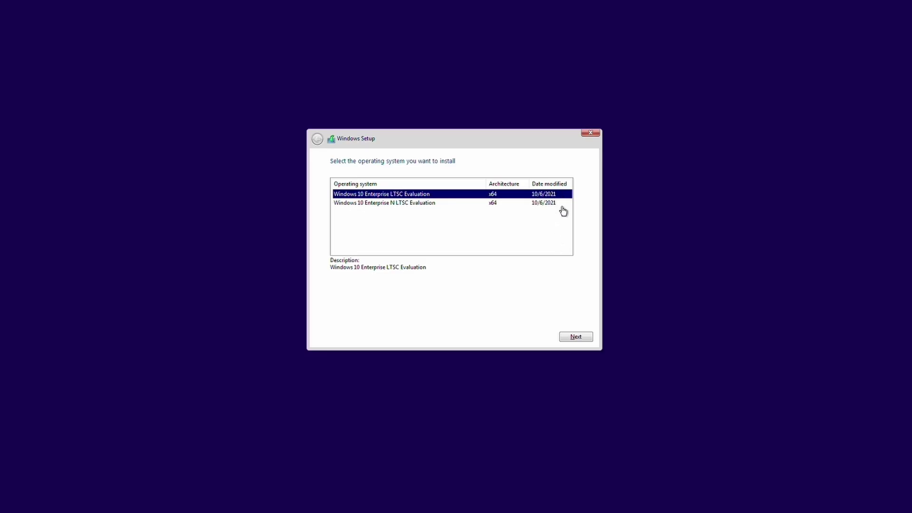
click(576, 337)
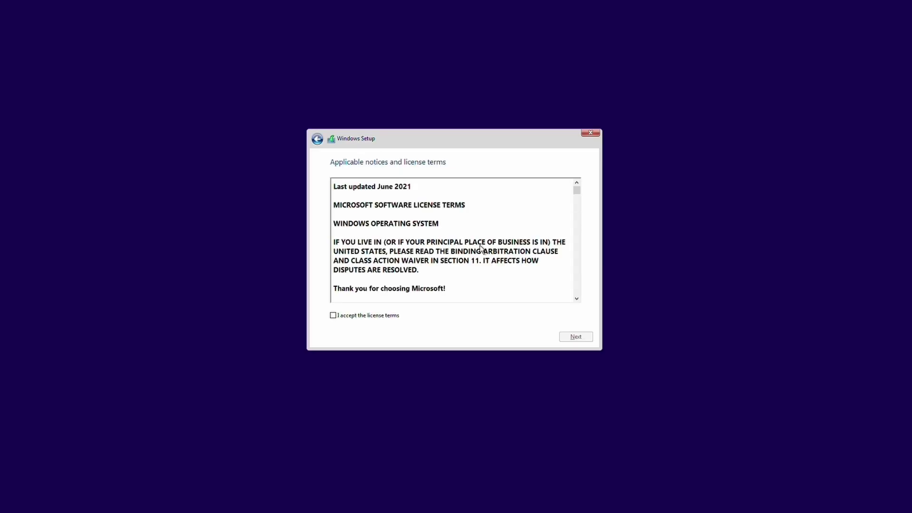
click(333, 315)
click(573, 337)
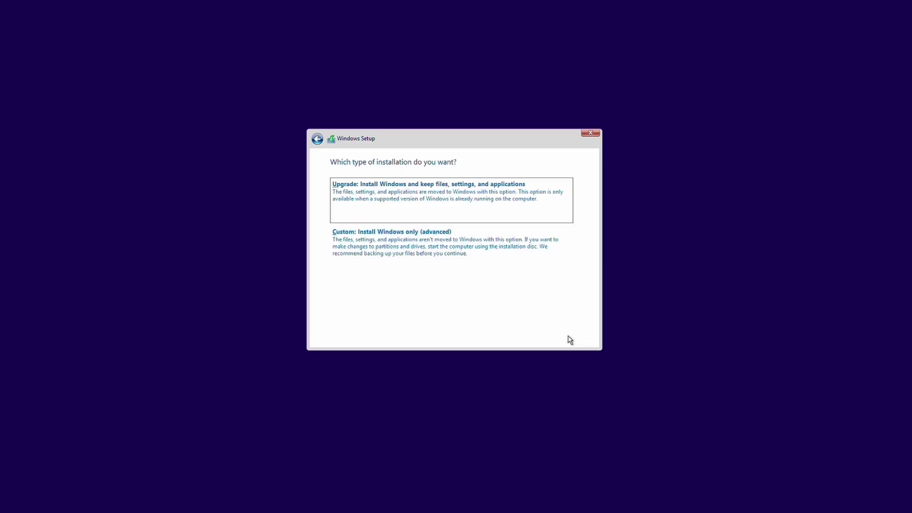
Choose the custom installation type and delete the System and MSR (Reserved) partitions on Drive 0.
click(420, 250)
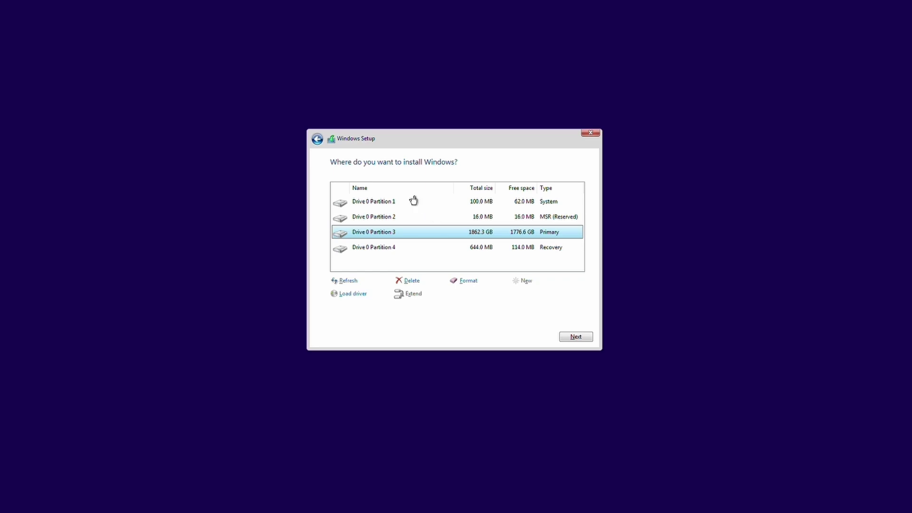
click(382, 206)
click(412, 281)
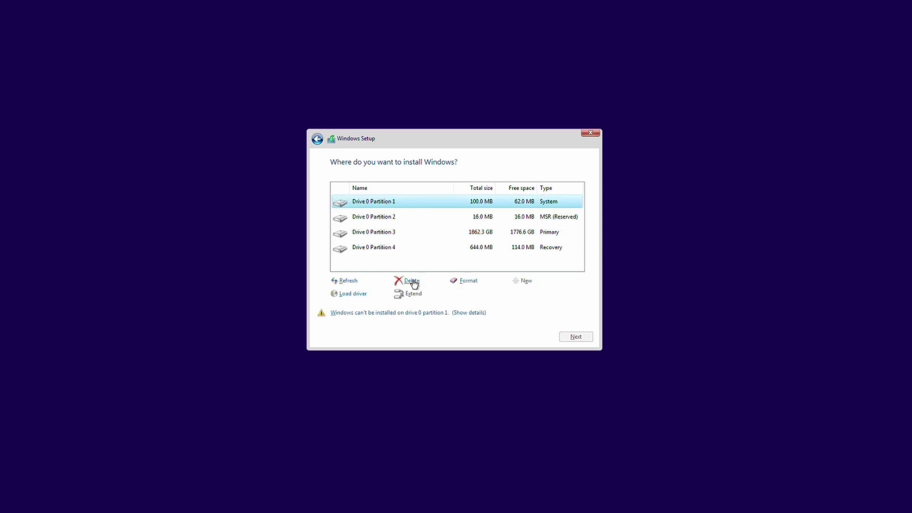
click(511, 294)
click(411, 217)
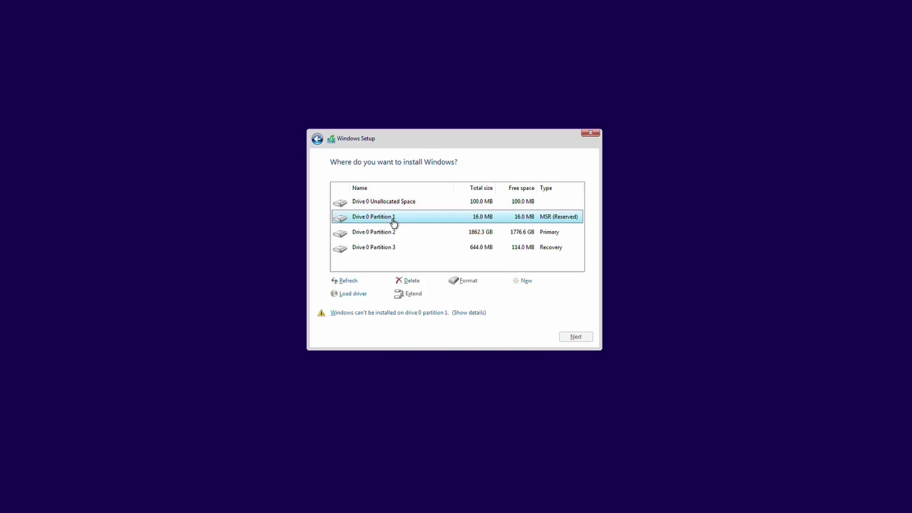
click(411, 281)
click(514, 295)
Delete the remaining Primary and Recovery partitions on Drive 0.
click(392, 220)
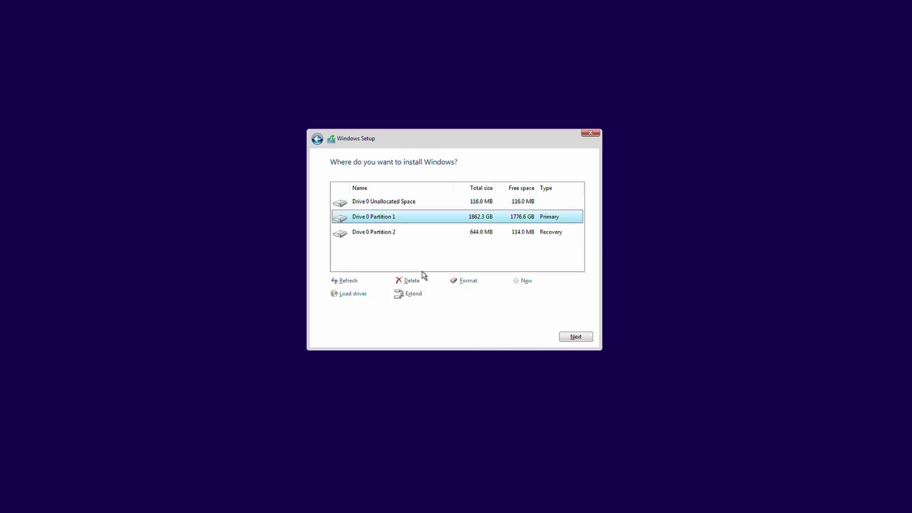
click(411, 281)
click(516, 295)
click(382, 221)
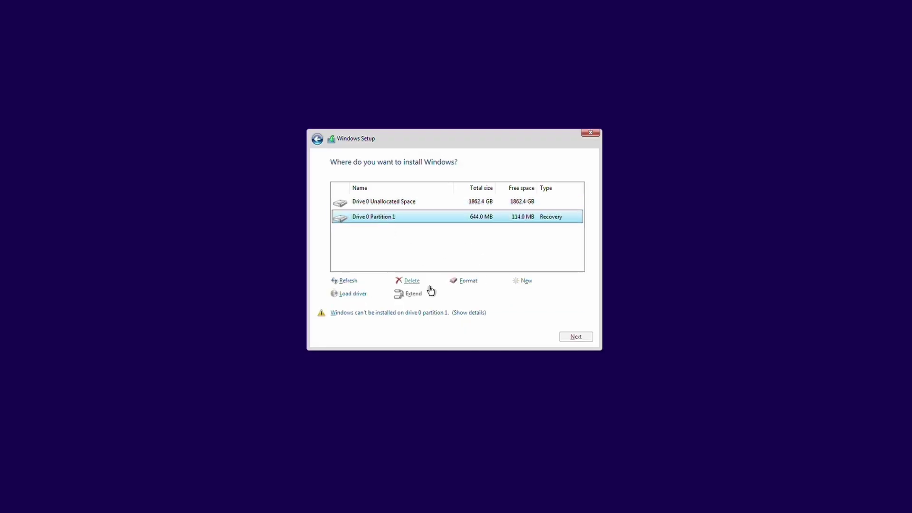
click(411, 281)
click(514, 295)
Select the Drive 0 unallocated space and start installing Windows on it.
click(387, 233)
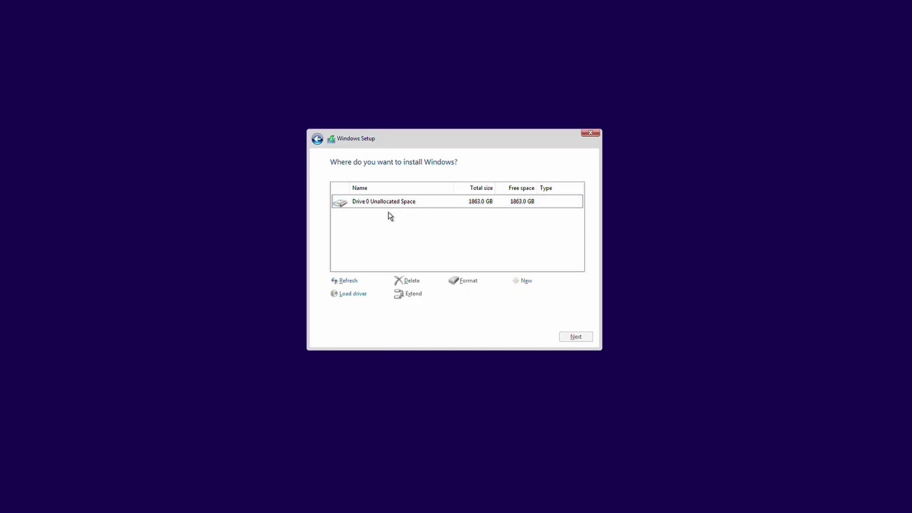
click(372, 203)
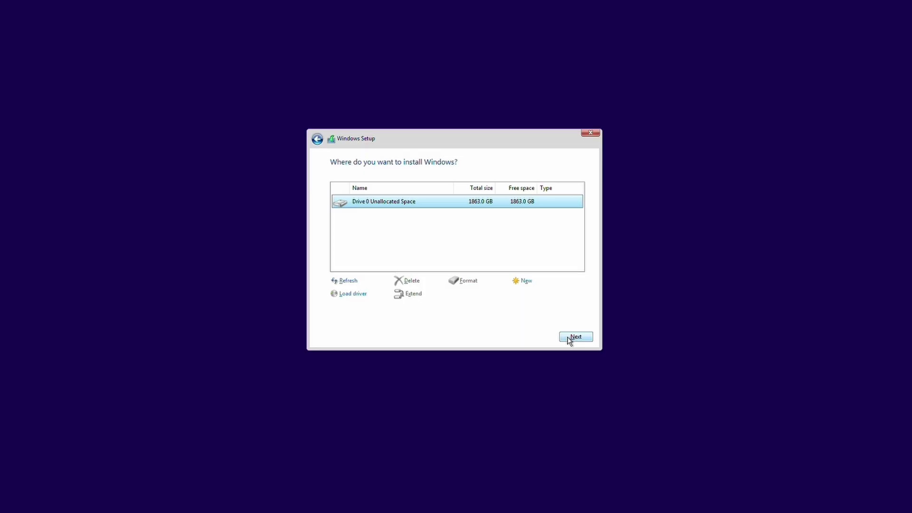
click(573, 337)
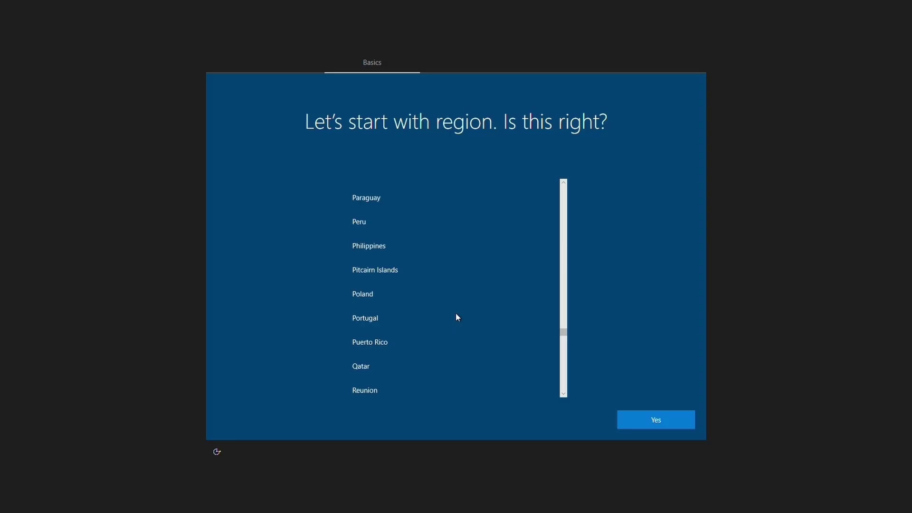
Set the region to Philippines and keep the US keyboard layout without adding a second one.
click(386, 245)
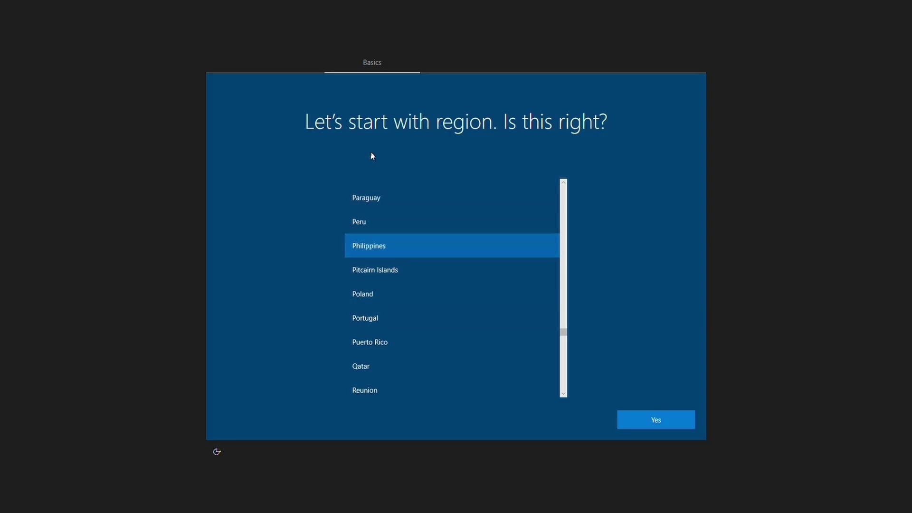
click(648, 418)
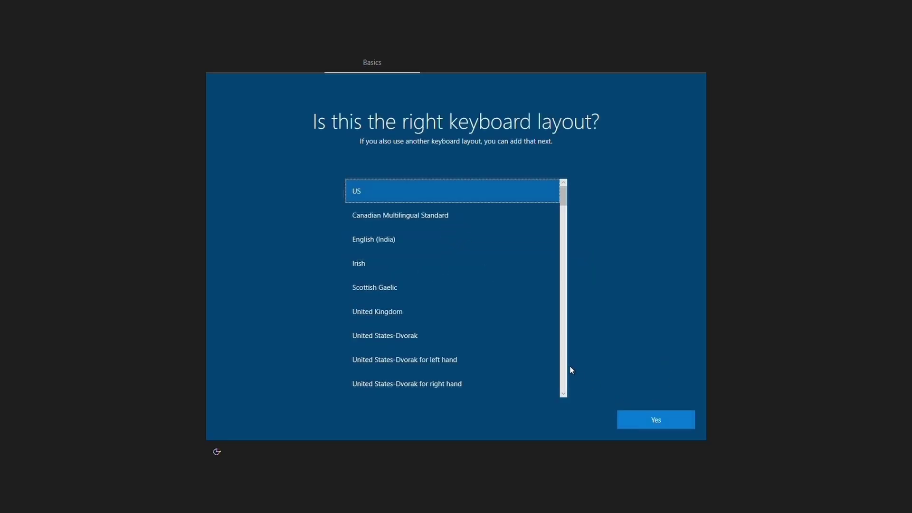
click(633, 417)
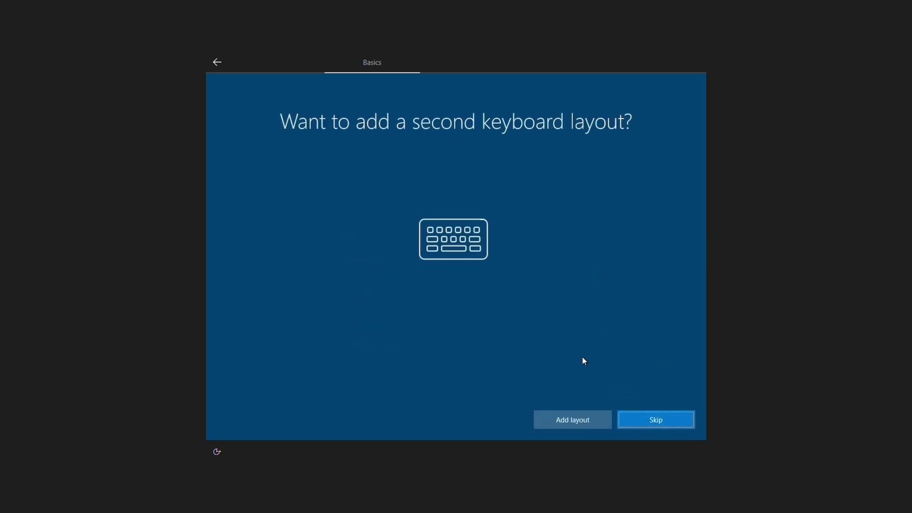
click(645, 420)
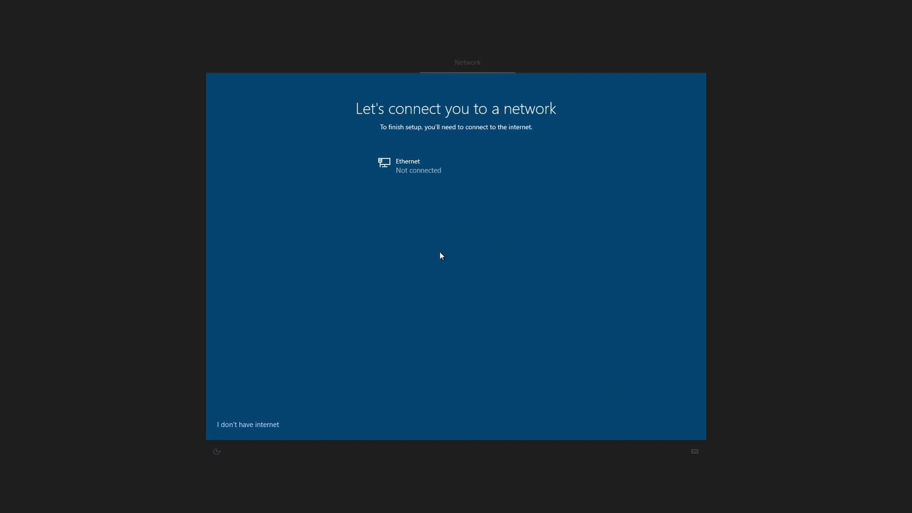
Continue the Windows setup without internet, using the limited setup.
click(265, 425)
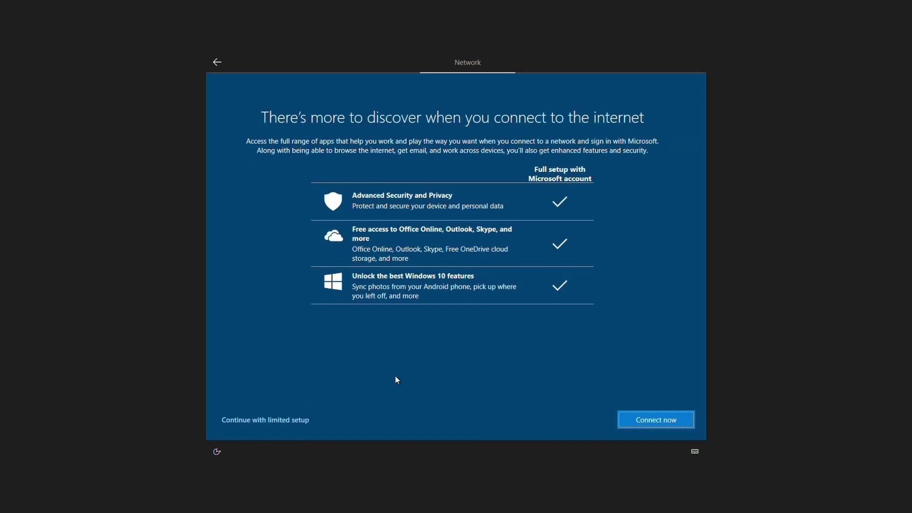
click(297, 421)
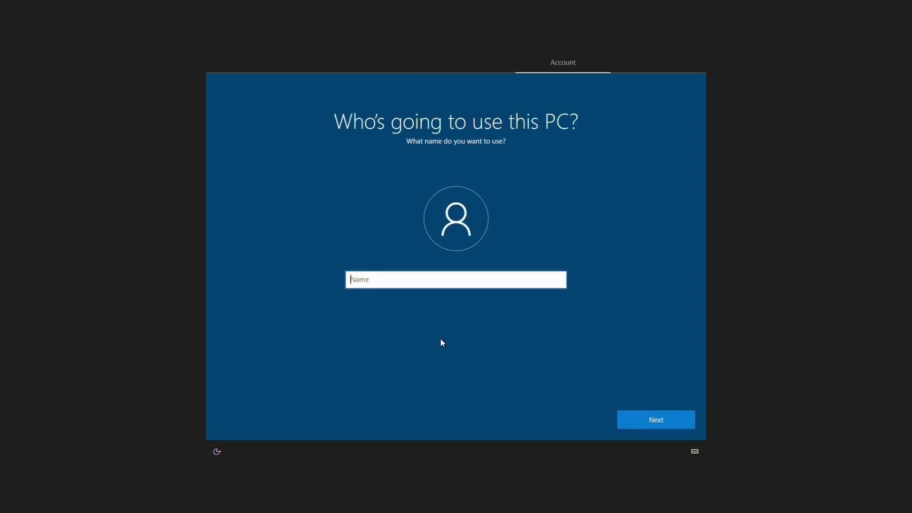
Create a local account with the user's name and a blank password, and accept the default privacy settings.
text(XTI)
text(A)
key(BackSpace)
text(AN C)
click(639, 418)
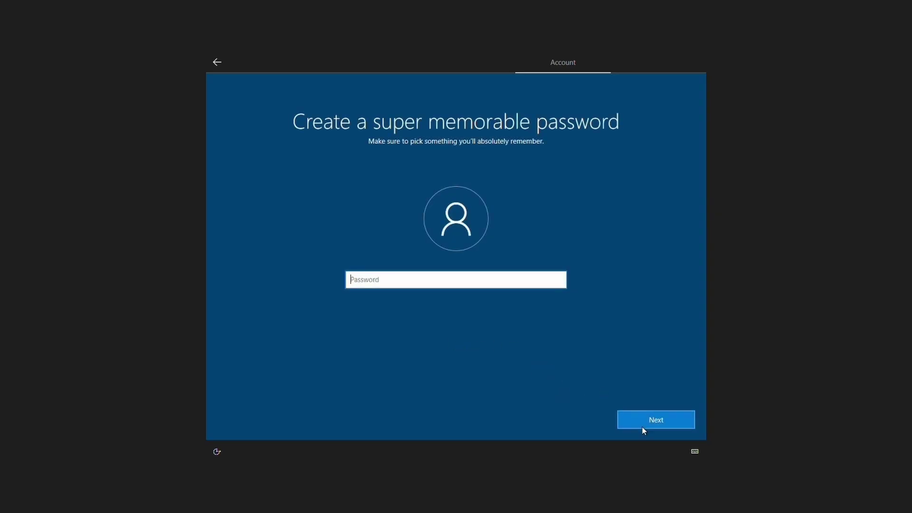
click(631, 420)
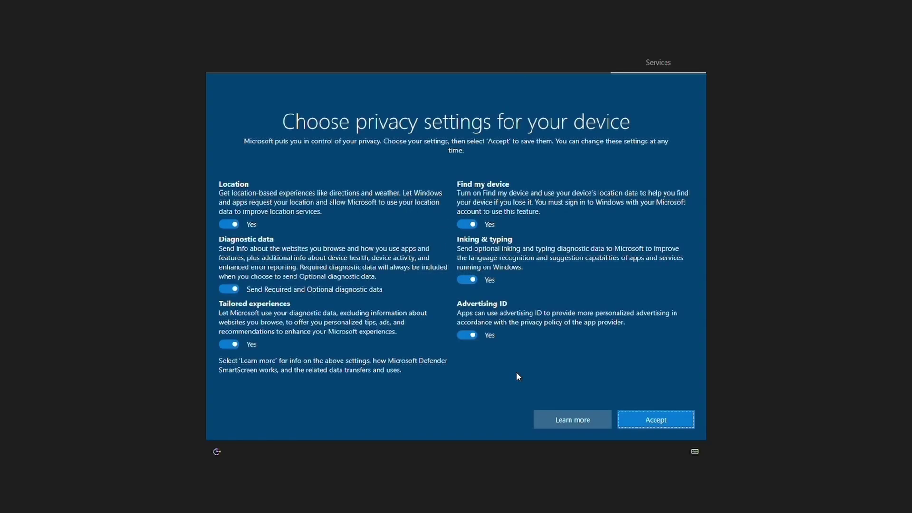
click(644, 423)
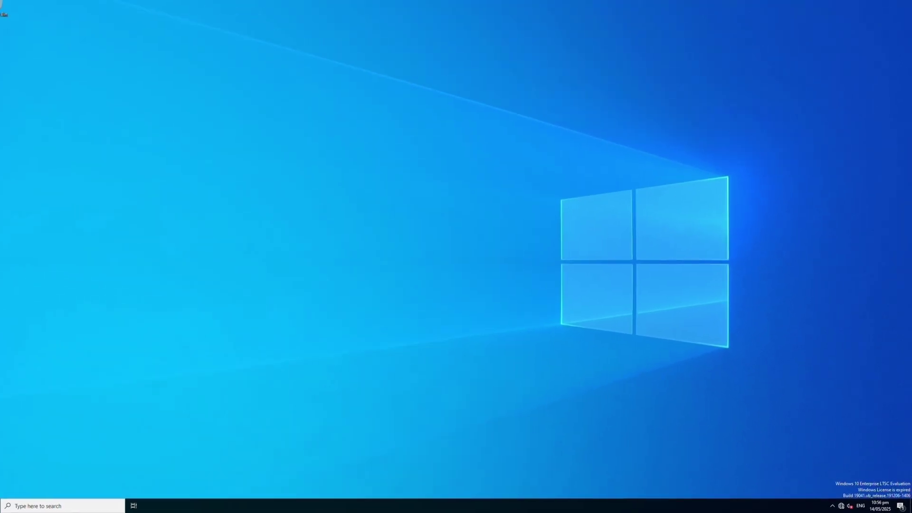
Search Windows for "ac", open Activation settings and move the window toward the middle of the desktop.
click(79, 505)
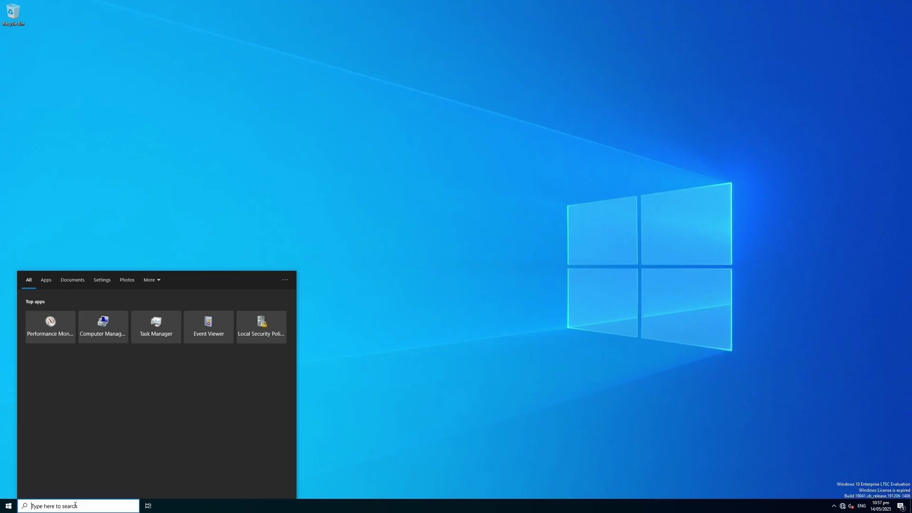
text(ac)
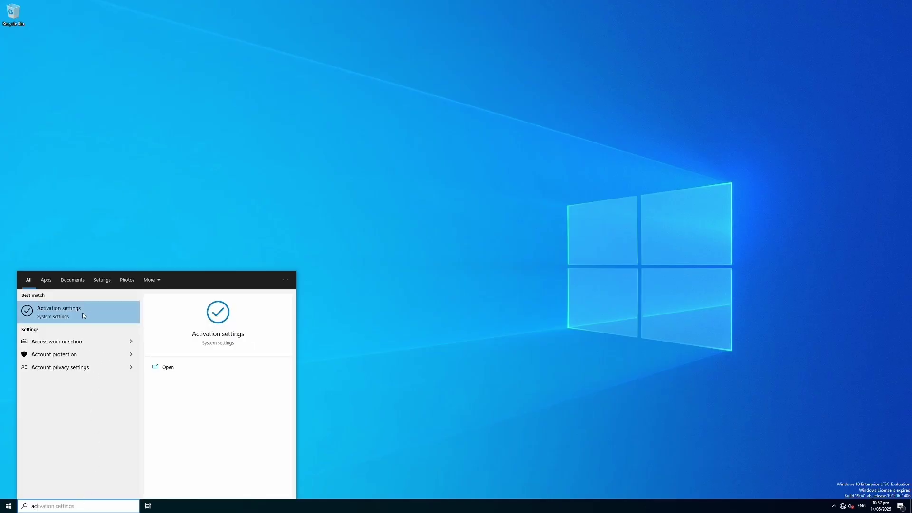
click(83, 315)
drag(238, 21, 442, 100)
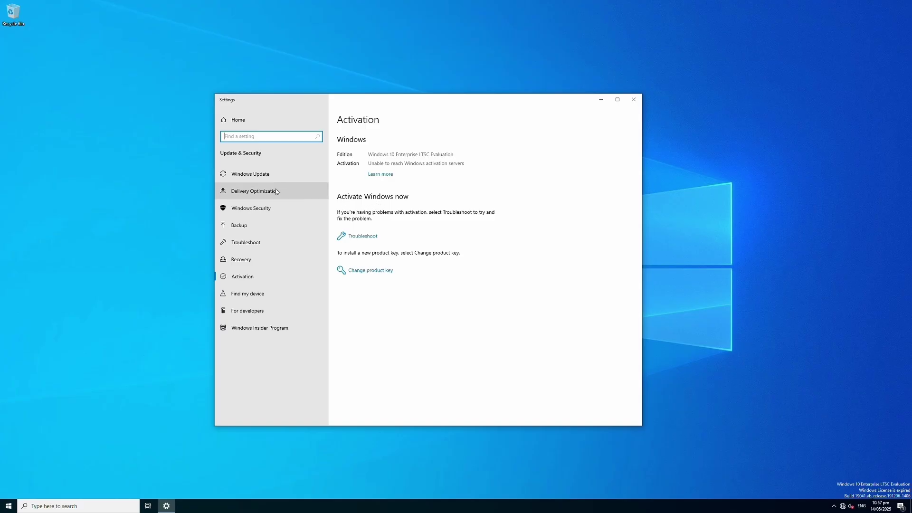
Open the product key entry dialog from the Activation page, reposition it and cancel without entering a key.
click(377, 270)
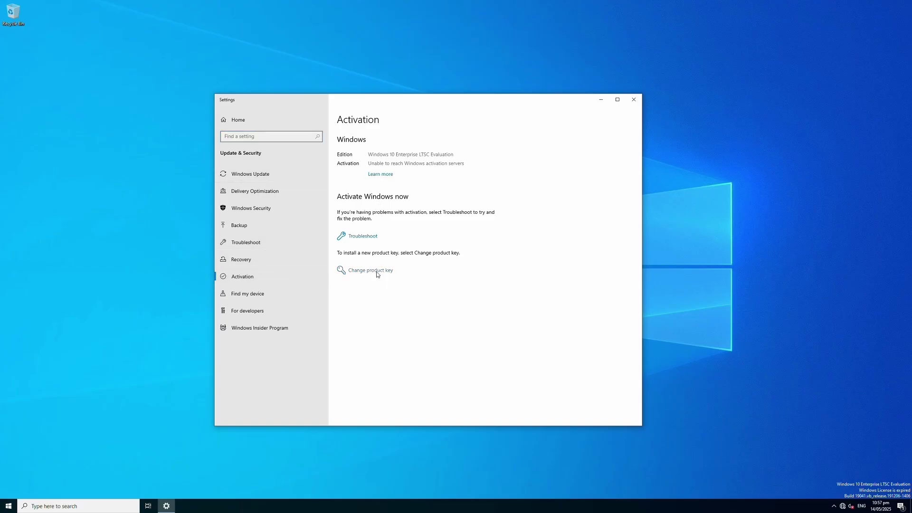
drag(385, 198, 447, 180)
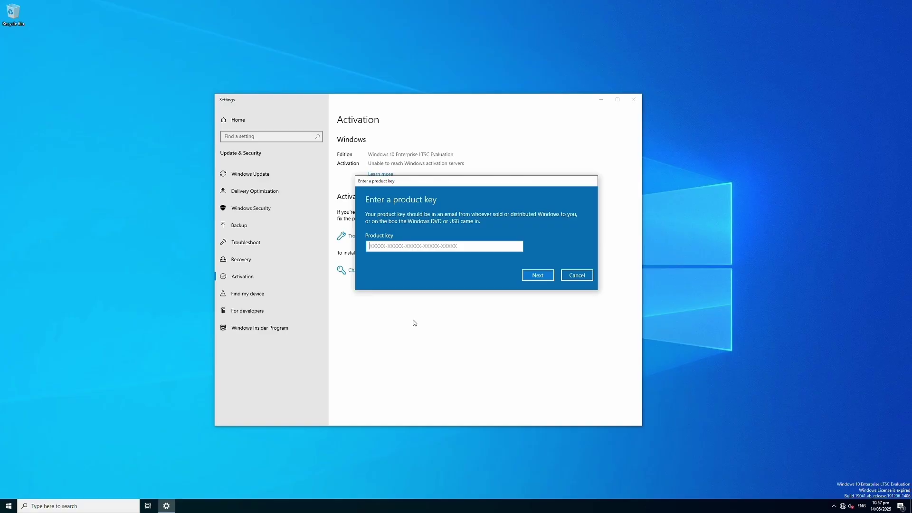
click(577, 275)
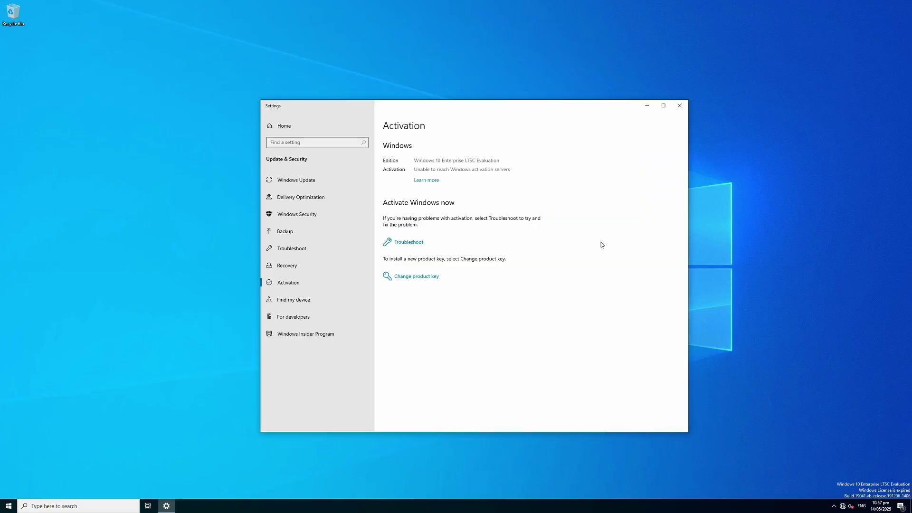